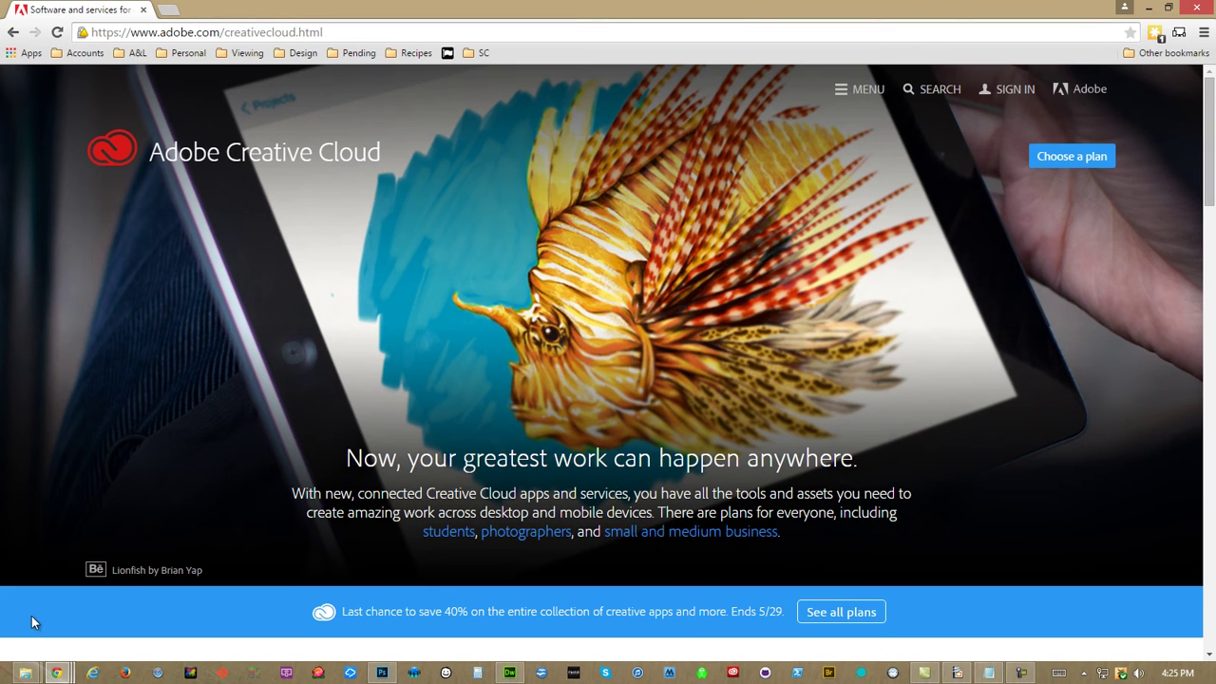
scroll(28, 619, "down", 2)
scroll(32, 623, "down", 1)
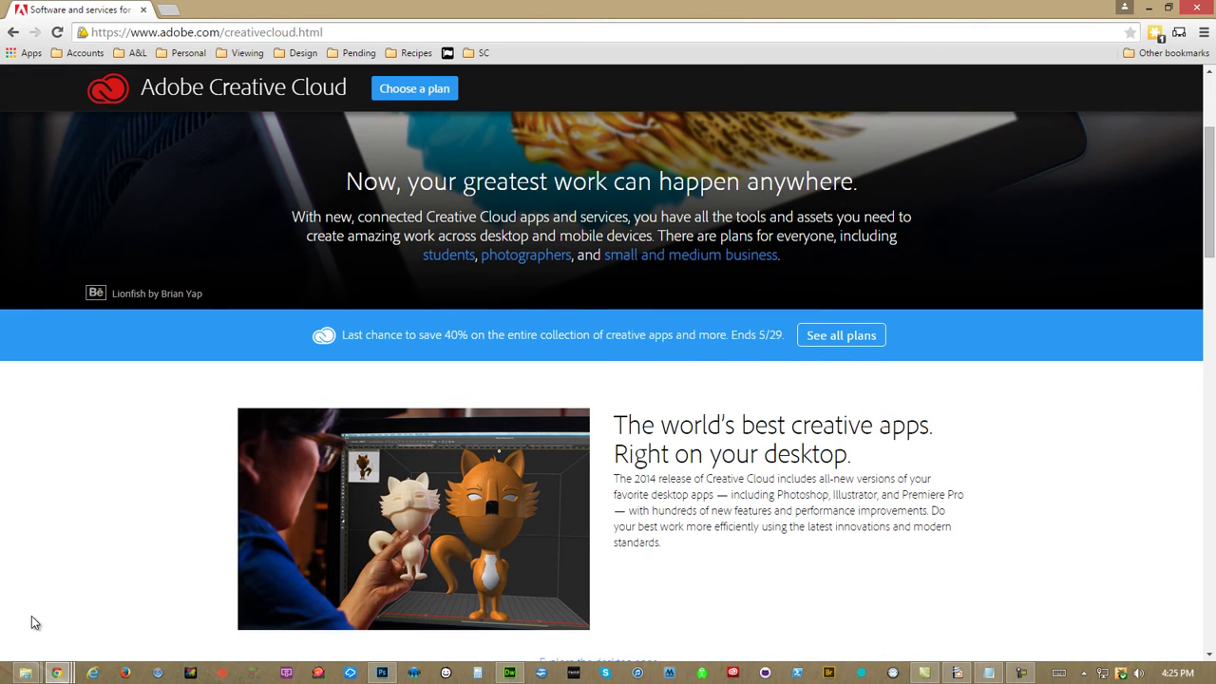
scroll(31, 623, "up", 1)
scroll(31, 622, "up", 2)
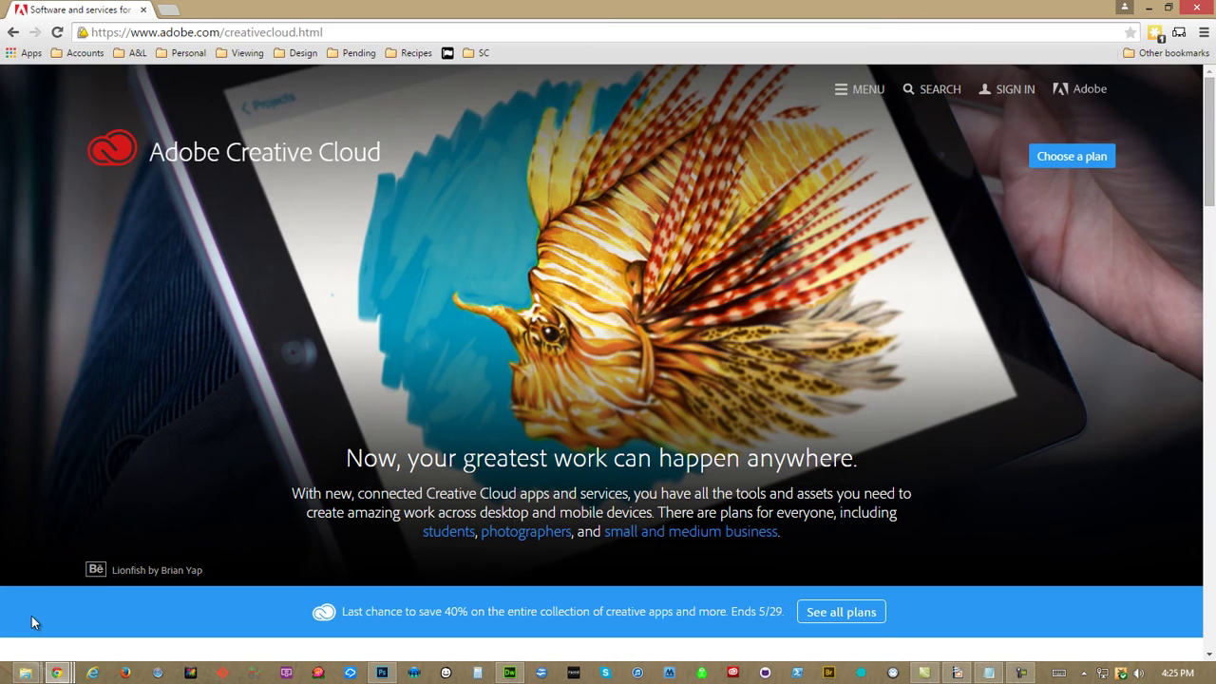